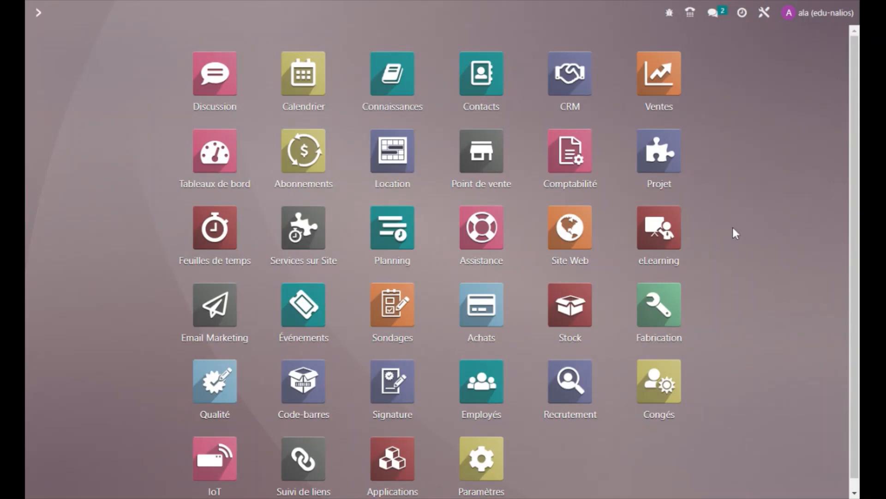
# Open the Taking care of Trees course in the eLearning application.
pyautogui.click(658, 228)
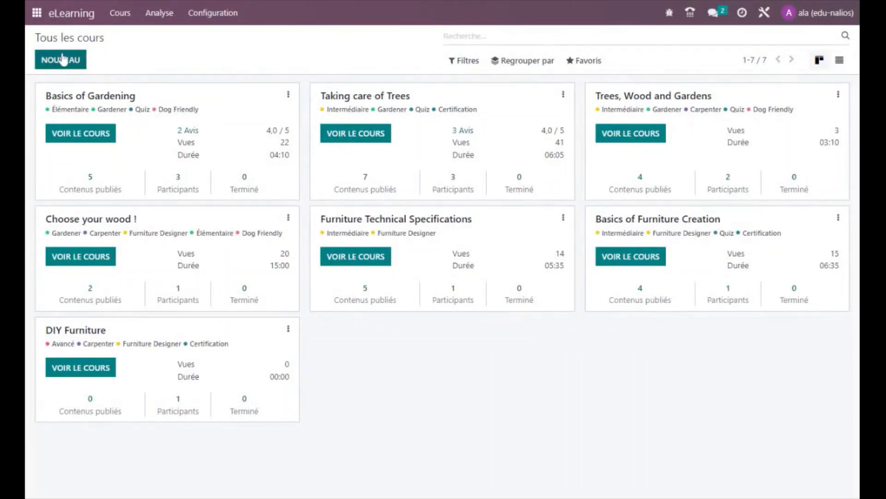
pyautogui.click(63, 60)
pyautogui.click(197, 39)
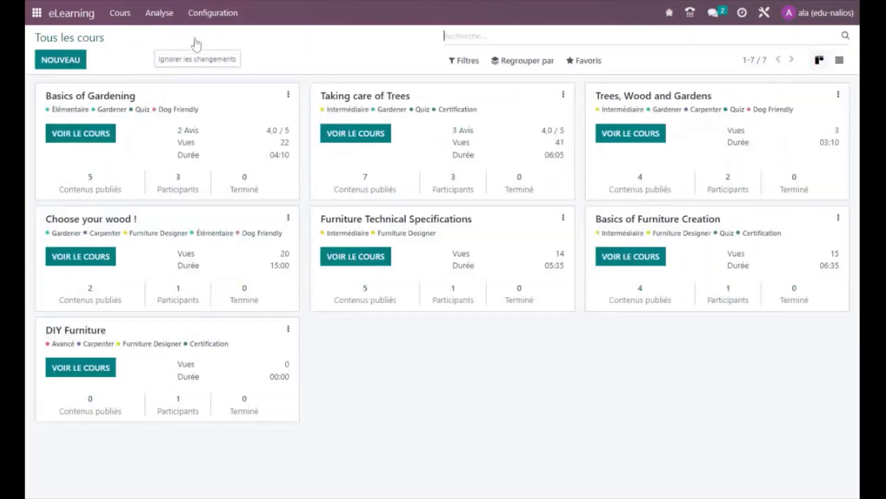
pyautogui.click(485, 99)
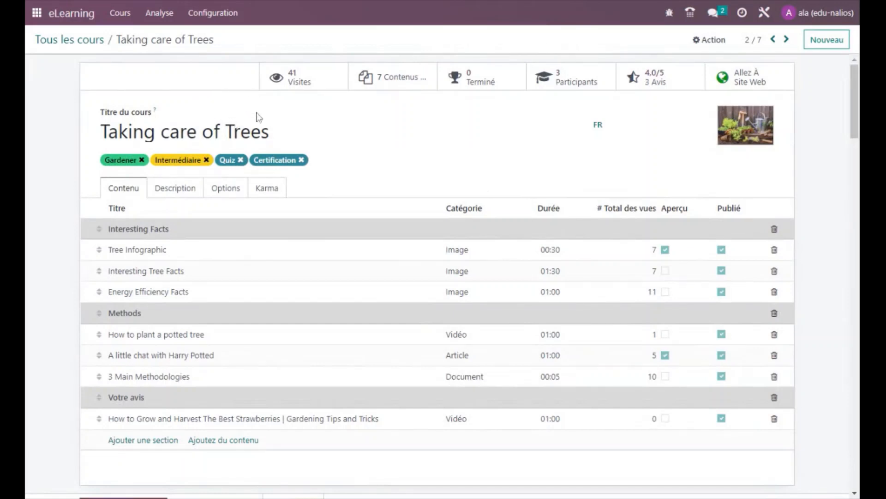
pyautogui.moveTo(755, 124)
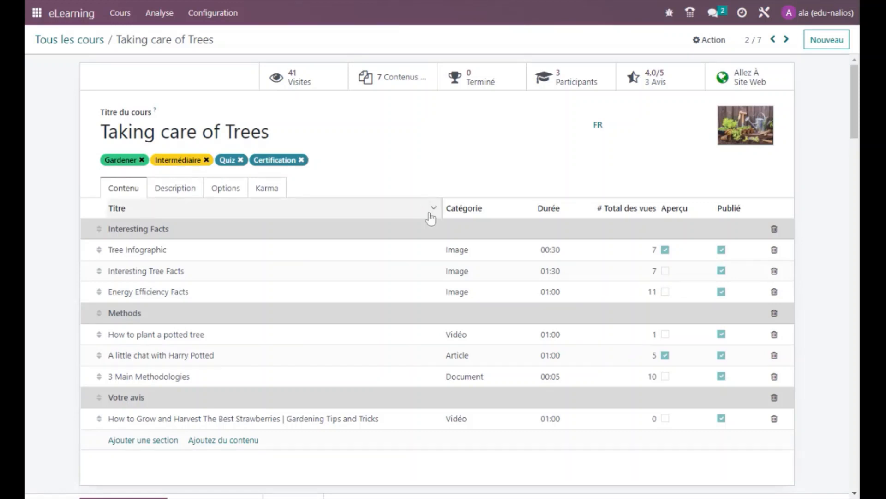
# Add a section named "Section supplémentaire" to the course content and move it directly below "How to plant a potted tree".
pyautogui.scroll(-1, 431, 217)
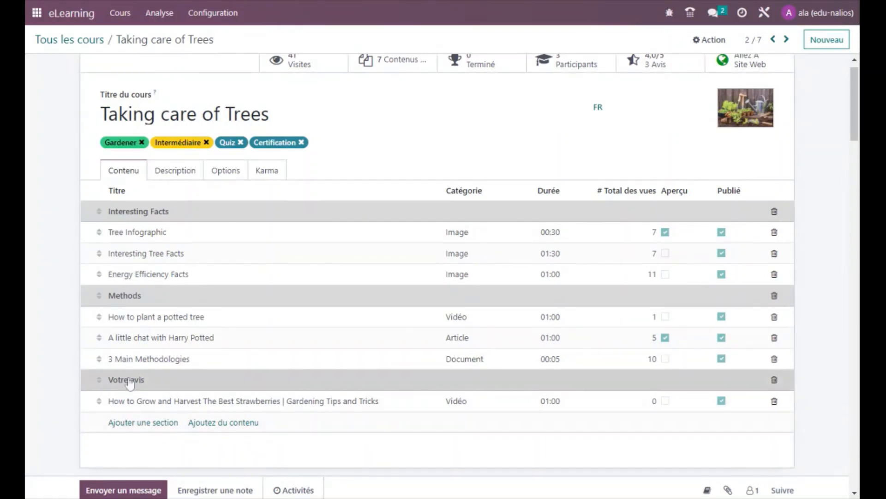
pyautogui.click(124, 422)
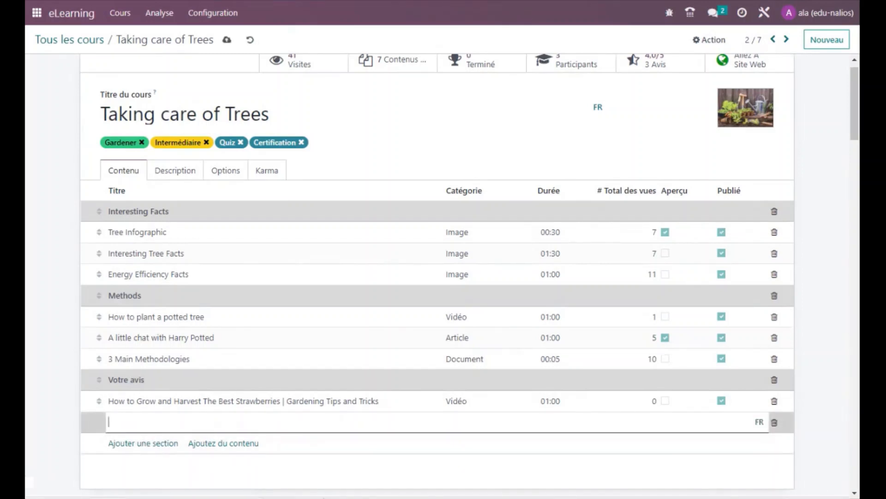
pyautogui.write('Section supplémentaire')
pyautogui.press('Return')
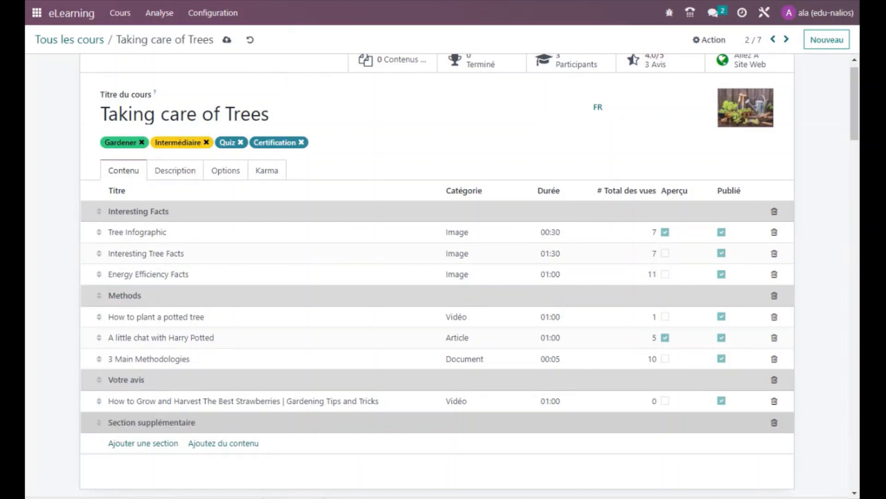
pyautogui.moveTo(99, 422); pyautogui.dragTo(110, 338)
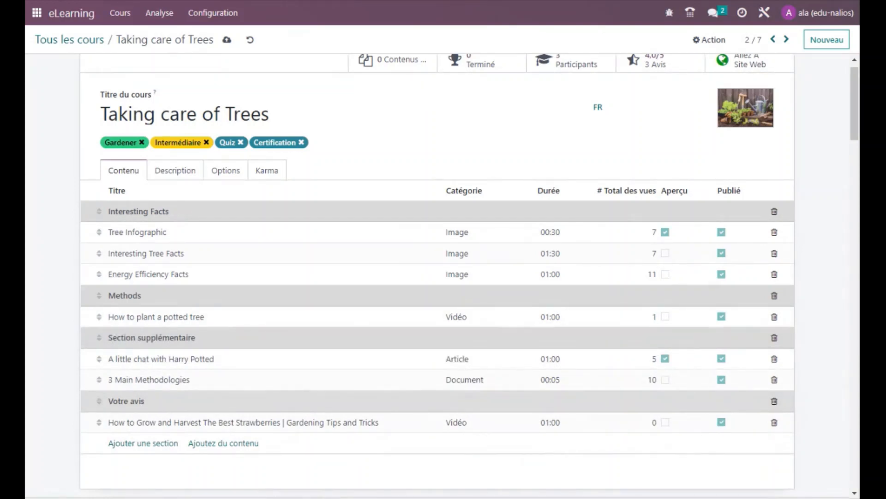
# Open a new content form for the course and examine its tag choices and description area.
pyautogui.click(224, 442)
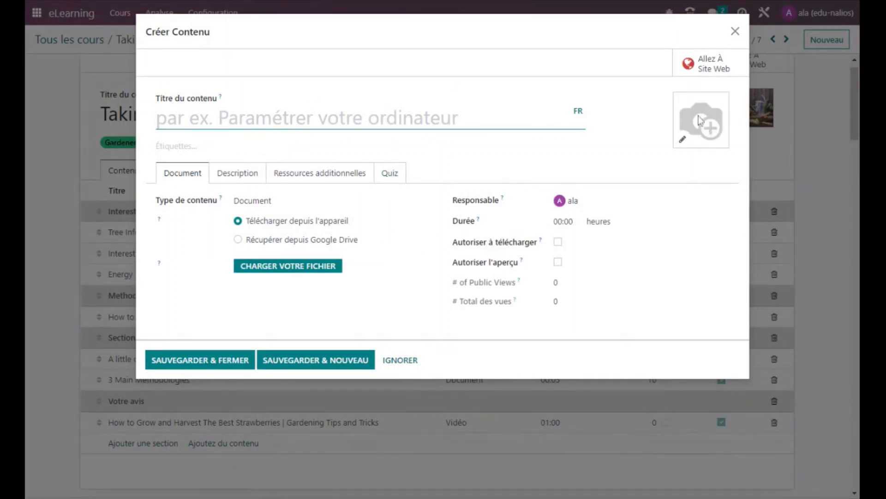
pyautogui.click(194, 146)
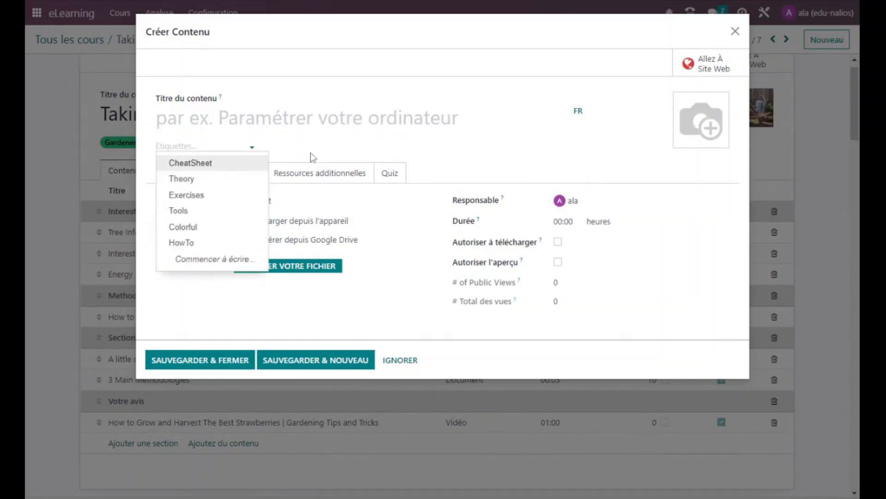
pyautogui.click(433, 147)
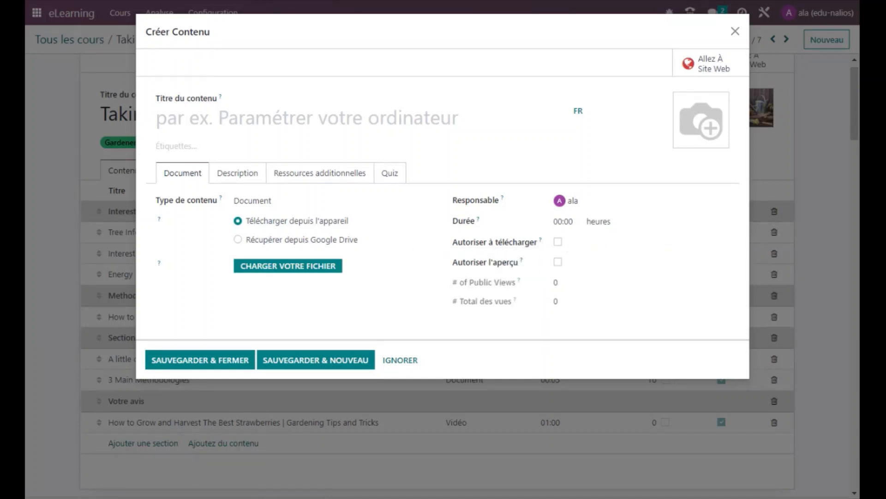
pyautogui.click(233, 174)
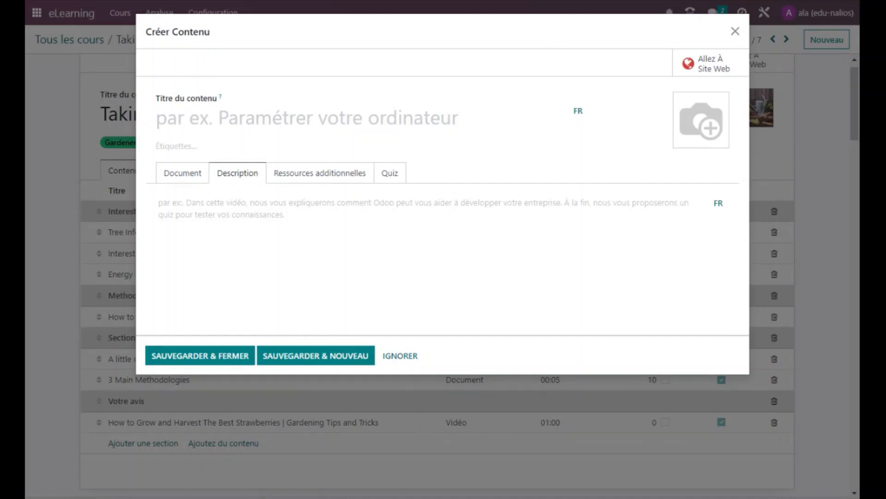
# Start a blank additional resource line in the new content and examine its type, name and link fields.
pyautogui.click(303, 172)
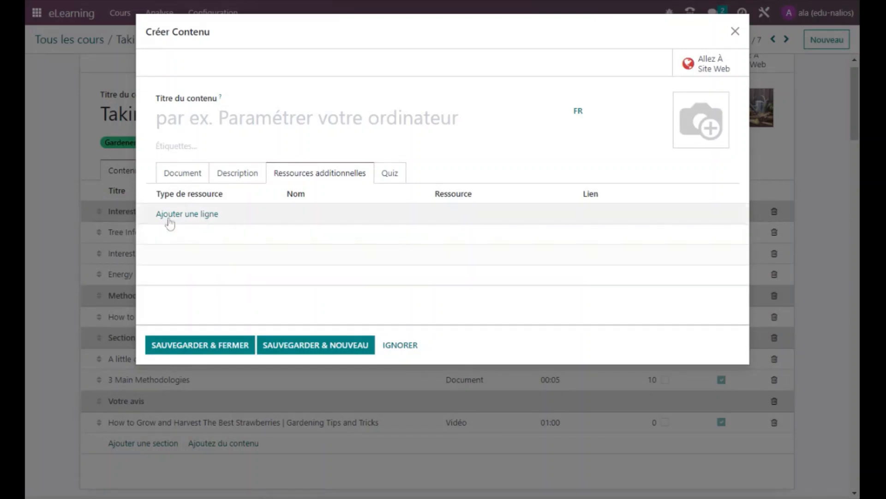
pyautogui.click(190, 216)
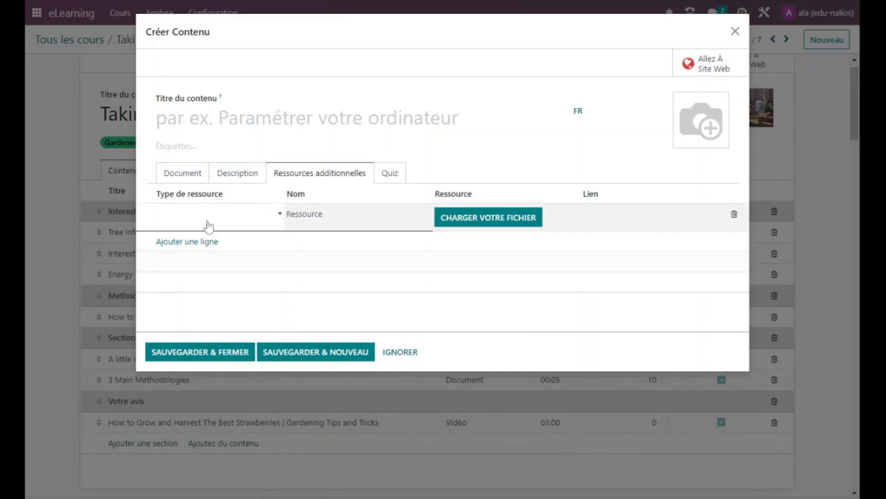
pyautogui.click(350, 216)
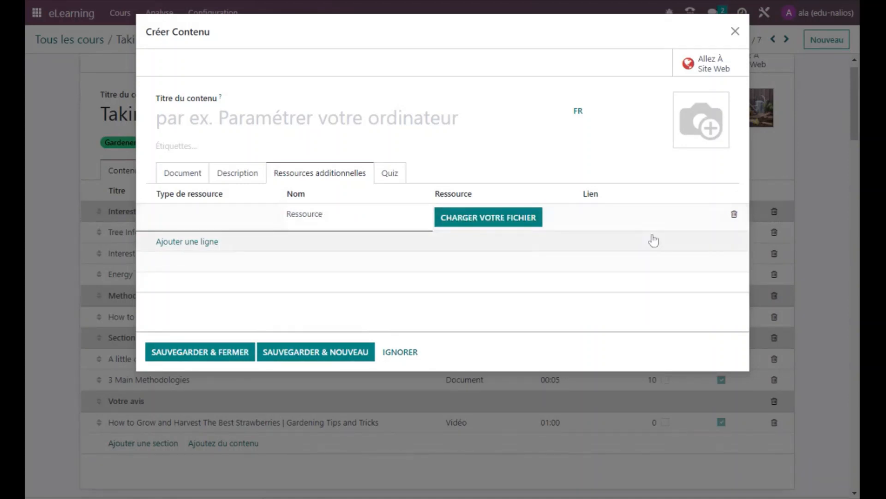
pyautogui.click(653, 219)
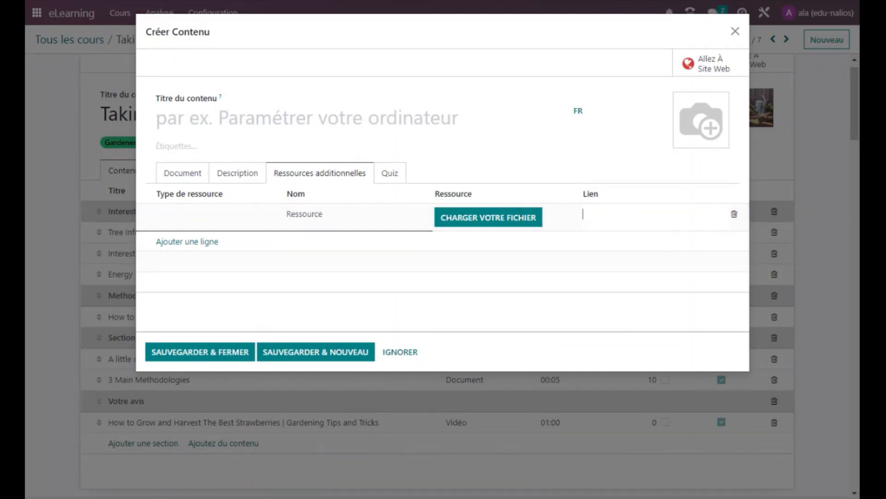
# Examine the quiz settings, start a question with a blank answer line, and discard both the question and the new content.
pyautogui.click(395, 179)
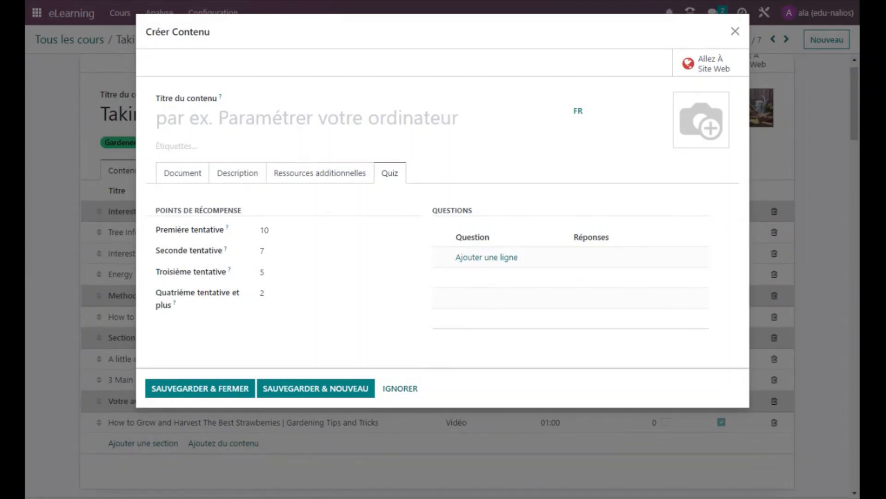
pyautogui.click(472, 257)
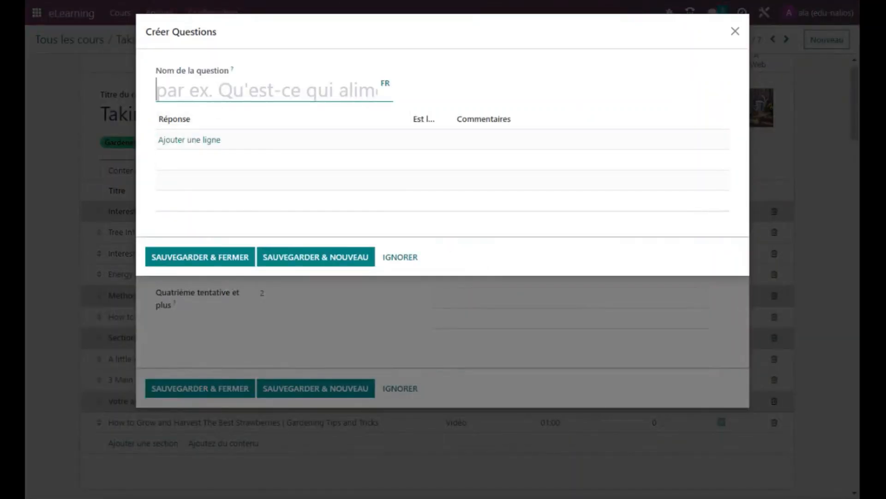
pyautogui.click(185, 141)
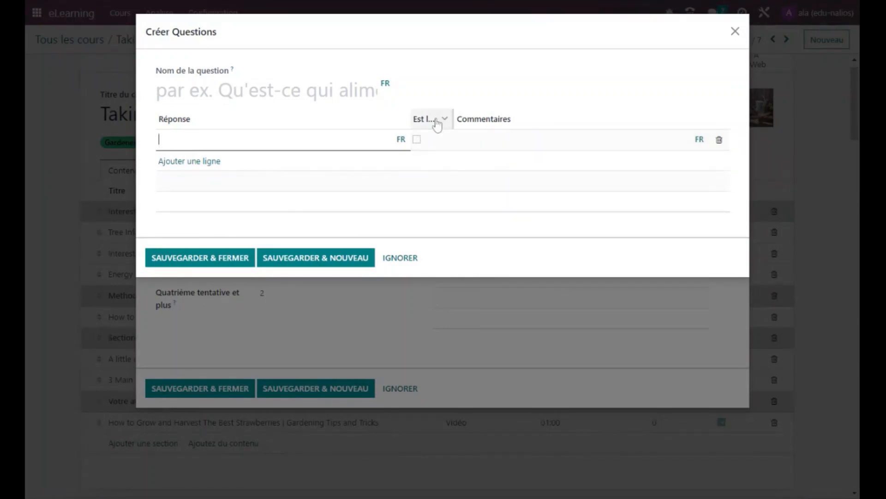
pyautogui.moveTo(456, 119); pyautogui.dragTo(541, 119)
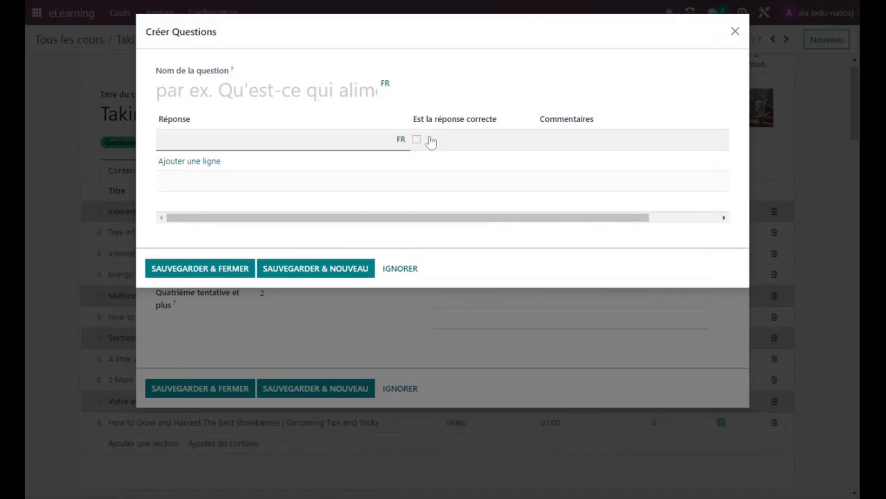
pyautogui.click(610, 140)
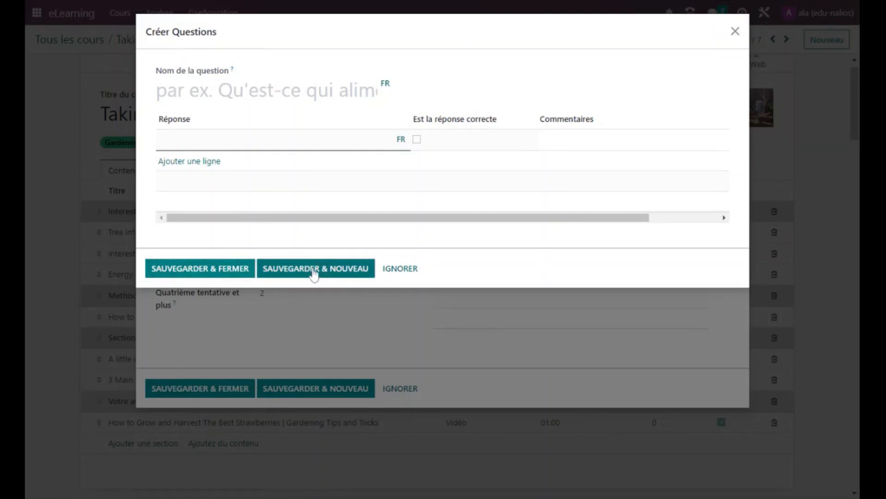
pyautogui.click(406, 270)
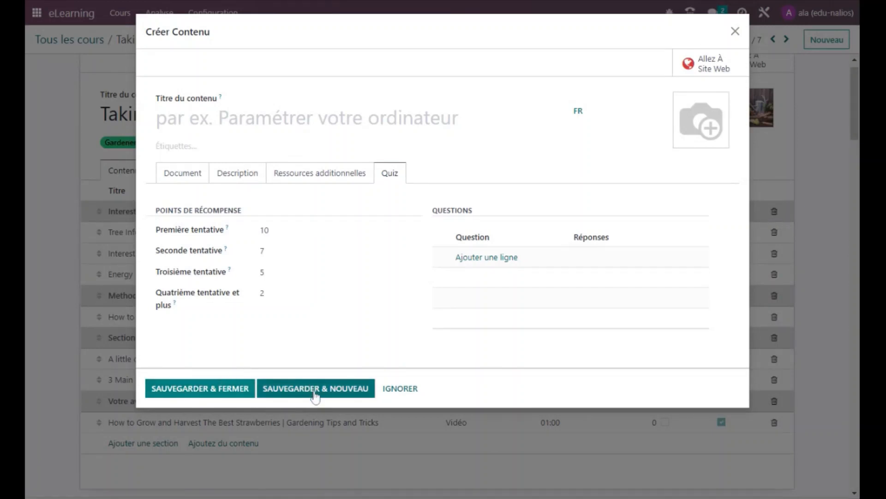
pyautogui.click(390, 386)
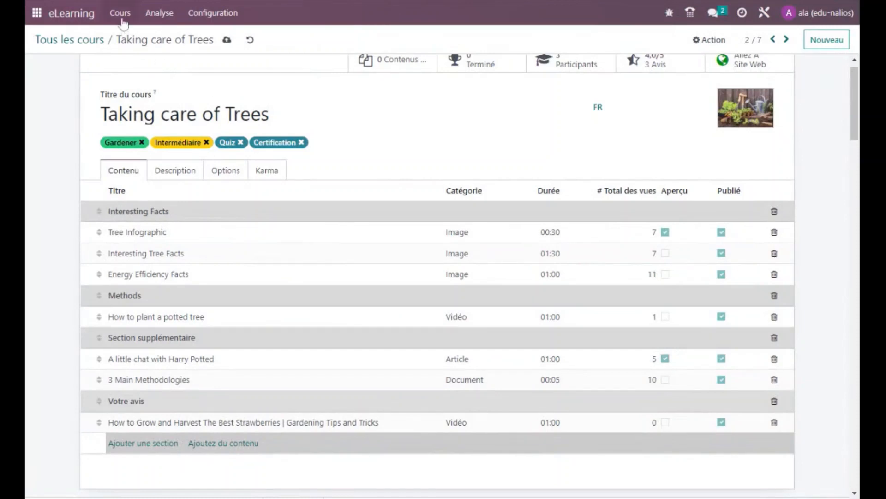
# View the overview of all contents across courses and return to the Taking care of Trees course.
pyautogui.click(122, 21)
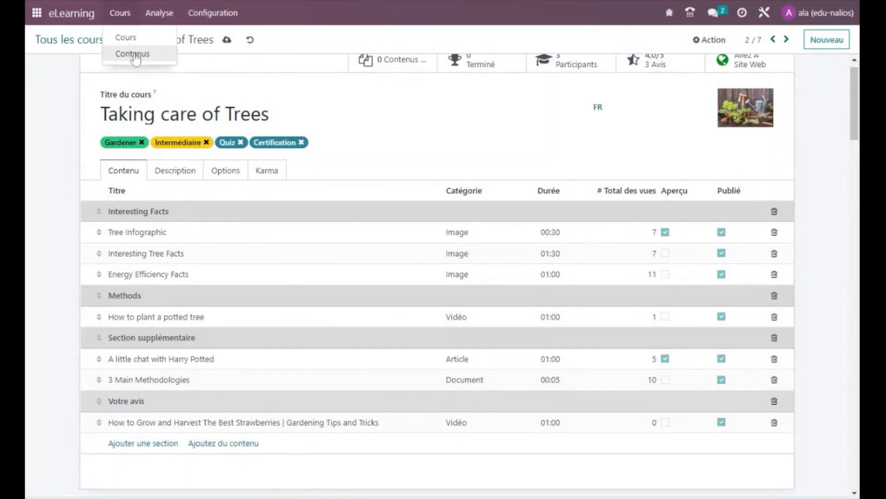
pyautogui.click(133, 54)
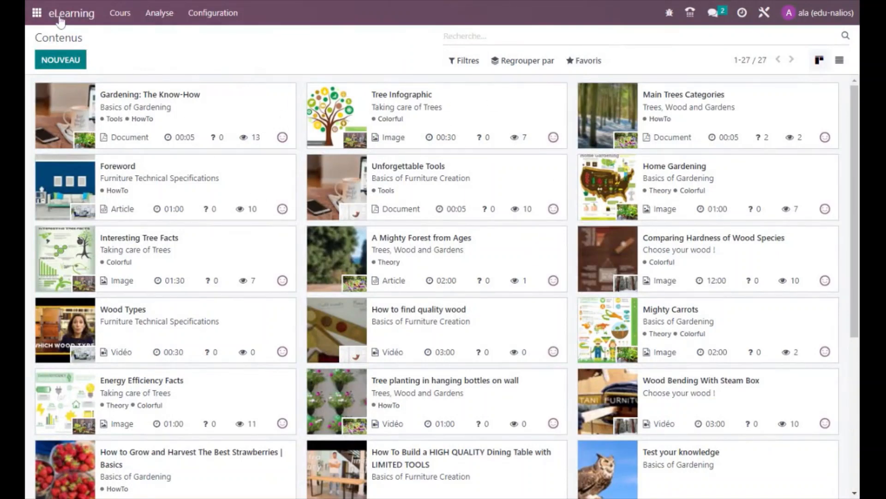
pyautogui.click(130, 15)
pyautogui.click(137, 38)
pyautogui.click(526, 108)
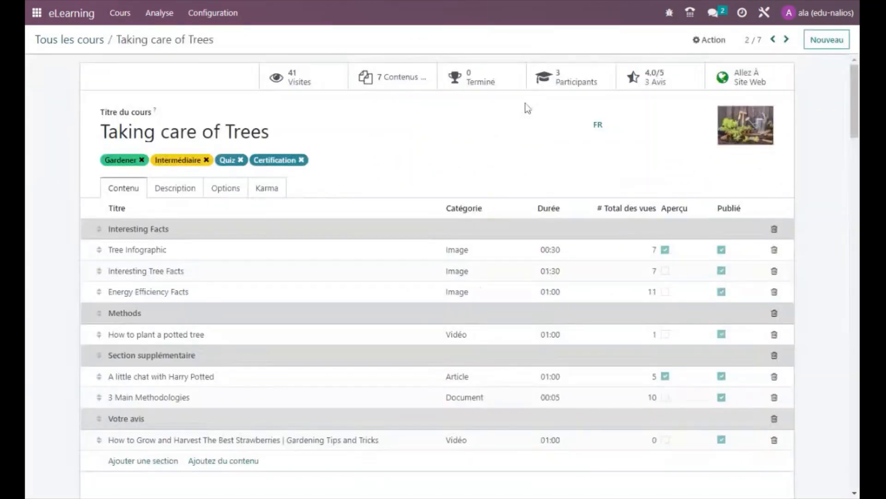
# Examine the total views, preview and published columns in the course's content list.
pyautogui.scroll(-2, 259, 393)
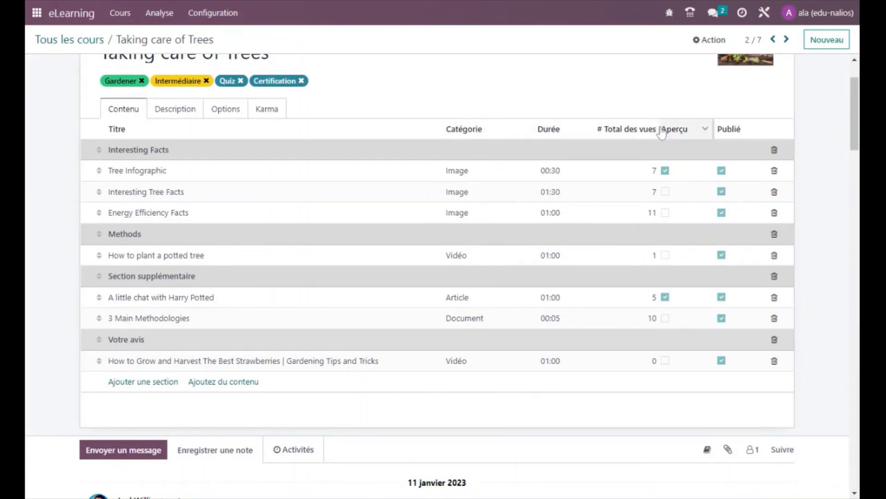
pyautogui.moveTo(625, 134)
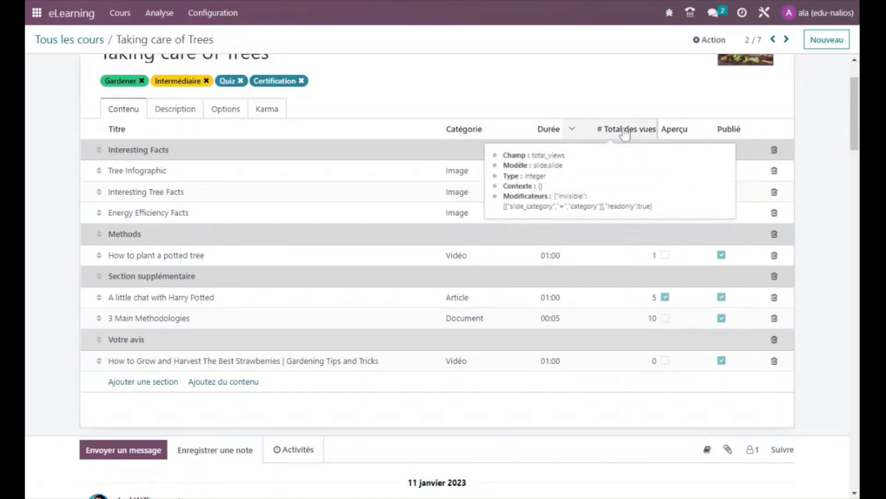
pyautogui.moveTo(692, 130)
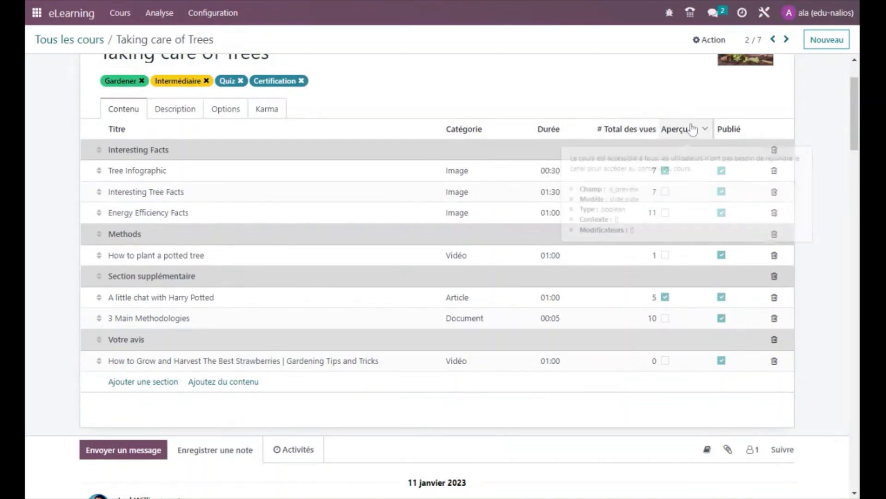
pyautogui.moveTo(753, 125)
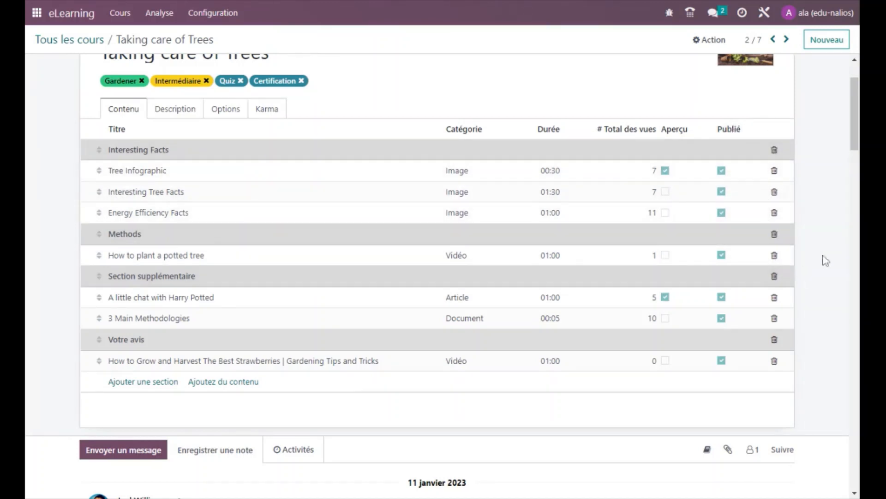
pyautogui.scroll(2, 716, 224)
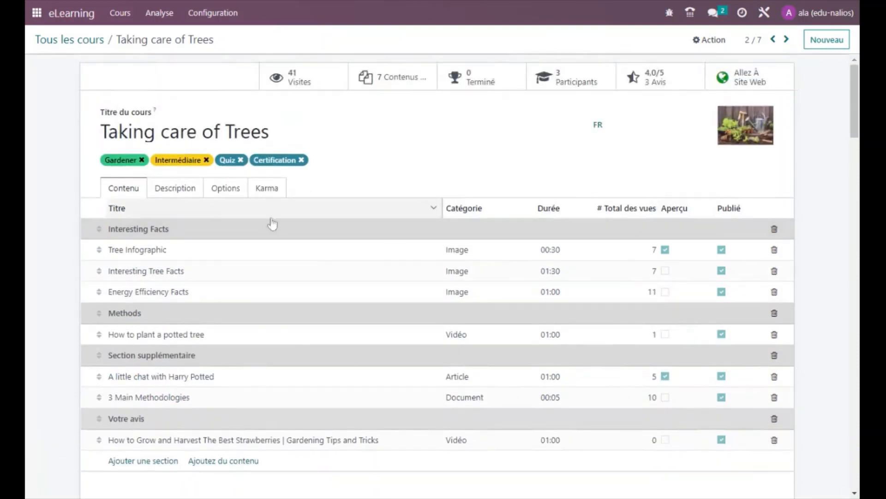
# Review the course's description and its options for responsible person, access rights, communication and display.
pyautogui.click(165, 189)
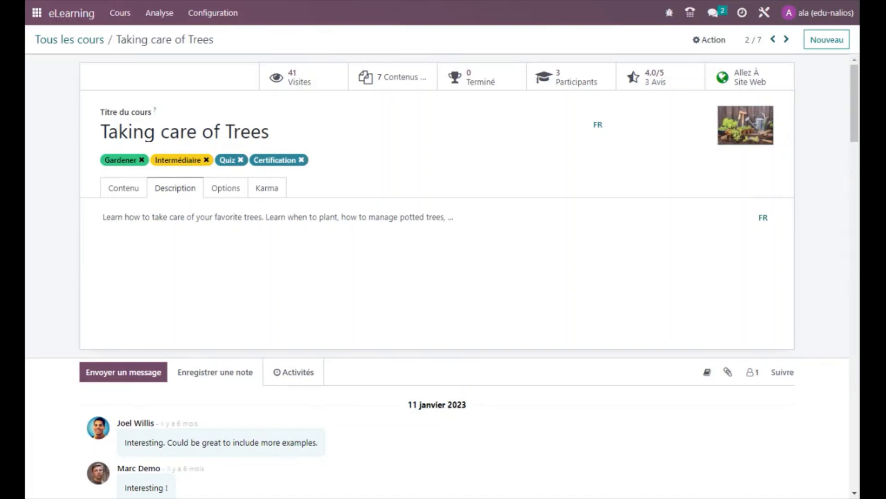
pyautogui.click(231, 192)
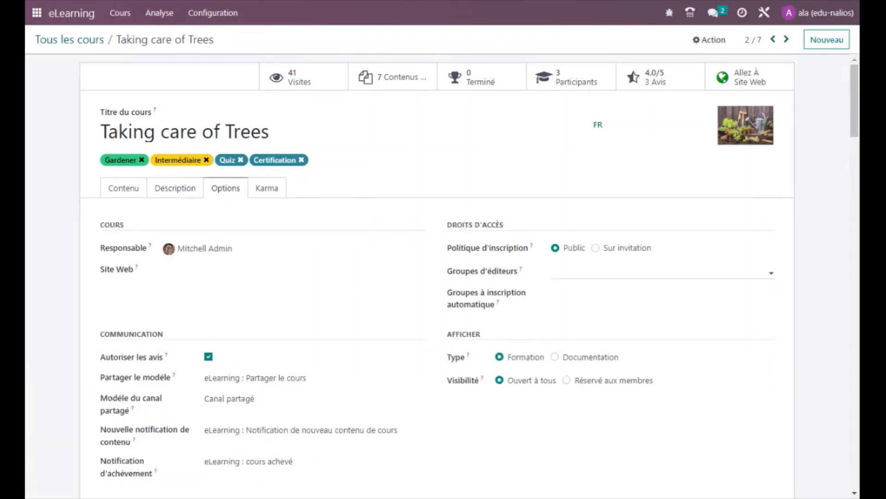
pyautogui.scroll(-2, 545, 255)
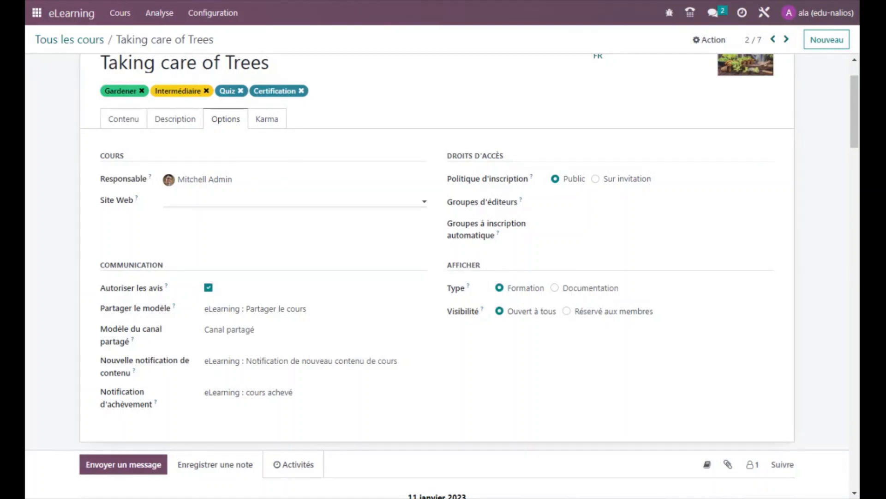
pyautogui.scroll(-2, 349, 237)
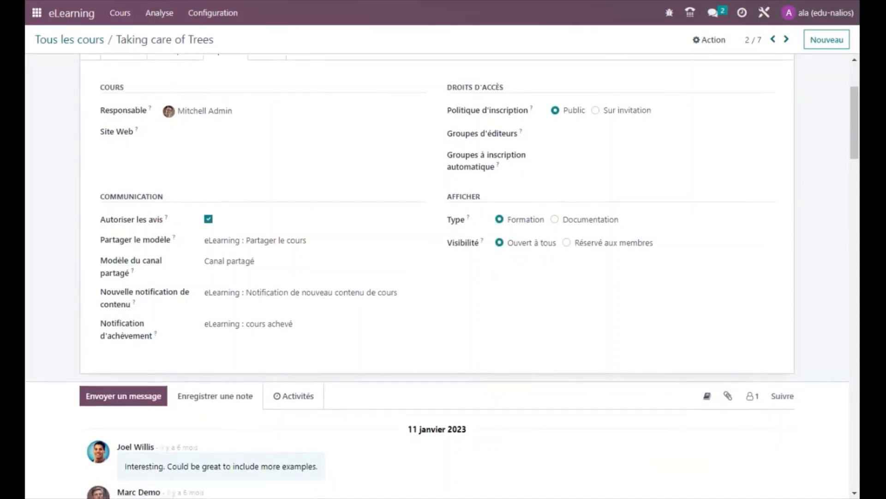
# Review the email templates used for the course's new content notification and completion notification, returning to the course options after each.
pyautogui.scroll(-1, 304, 240)
pyautogui.scroll(2, 305, 193)
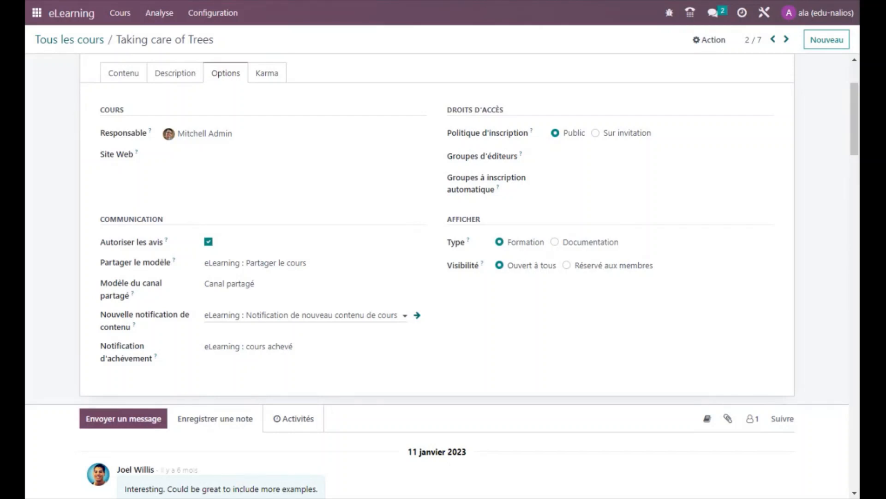
pyautogui.click(417, 315)
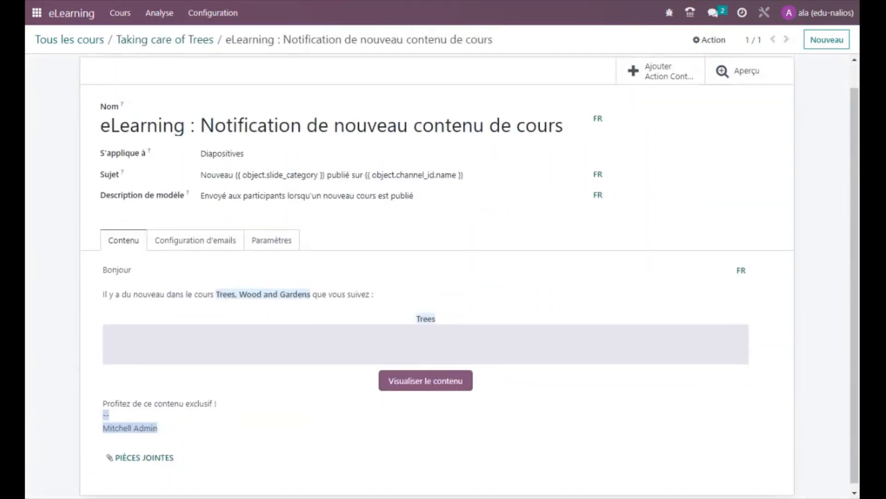
pyautogui.click(183, 42)
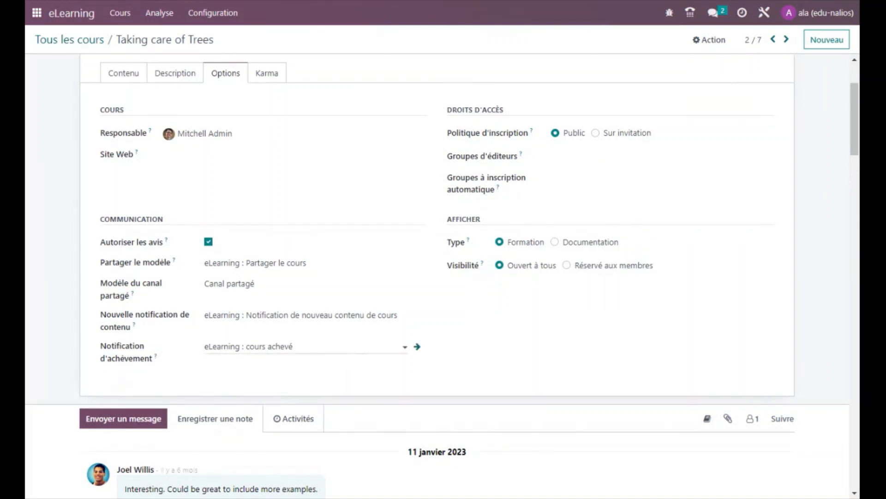
pyautogui.click(418, 346)
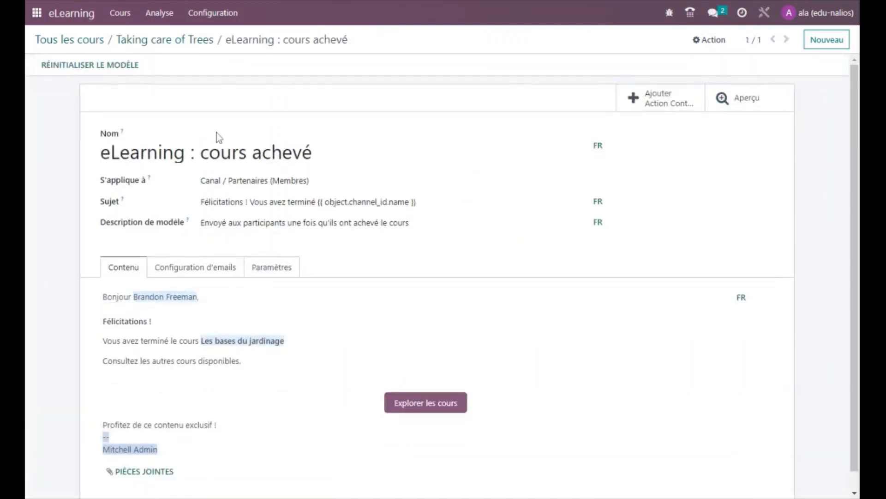
pyautogui.click(172, 42)
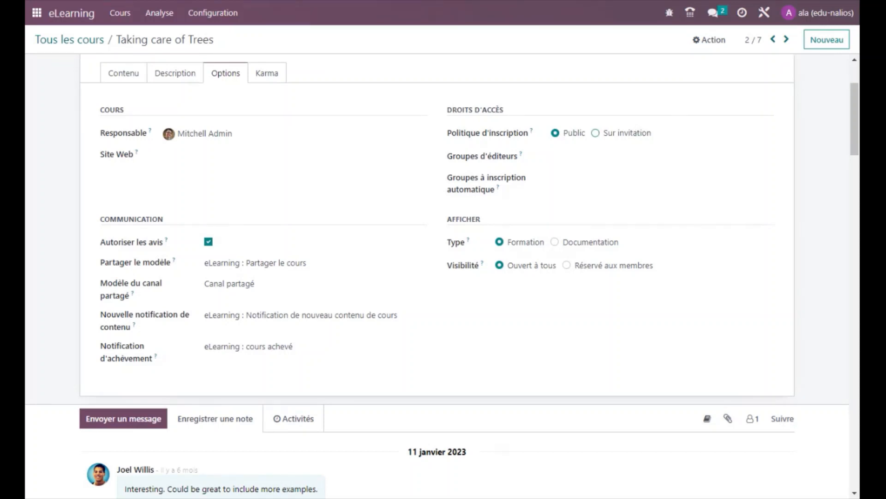
# Switch the course's enrolment policy to Sur invitation, look over the resulting options, and set it back to Public.
pyautogui.click(631, 134)
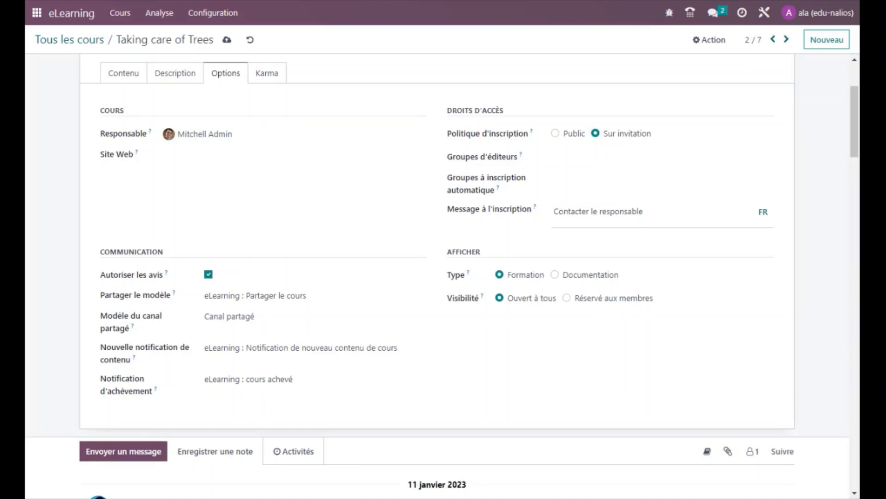
pyautogui.scroll(3, 443, 277)
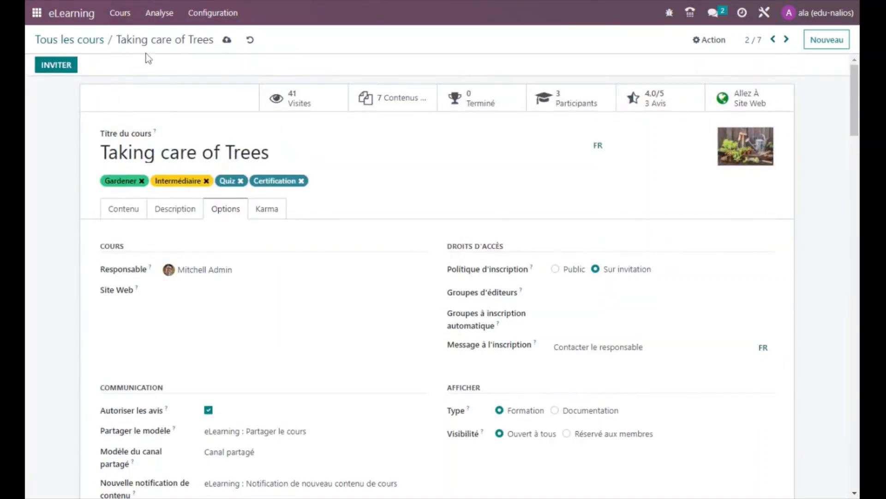
pyautogui.scroll(-3, 471, 259)
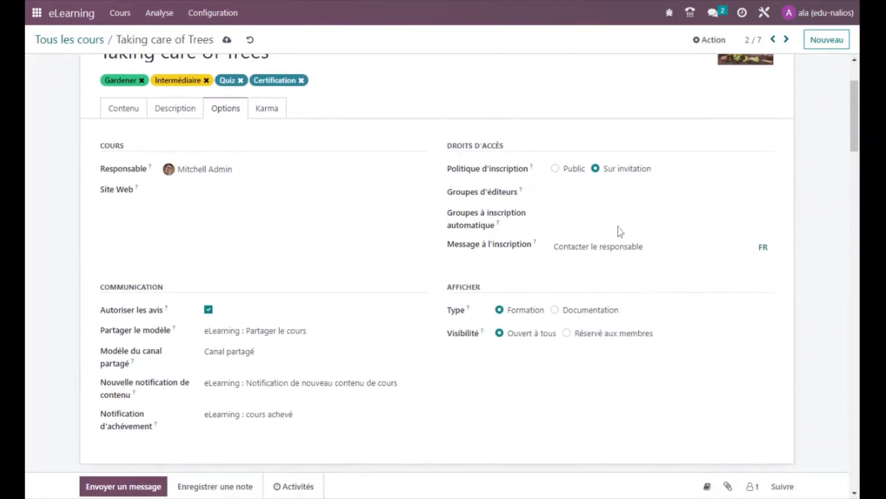
pyautogui.click(556, 169)
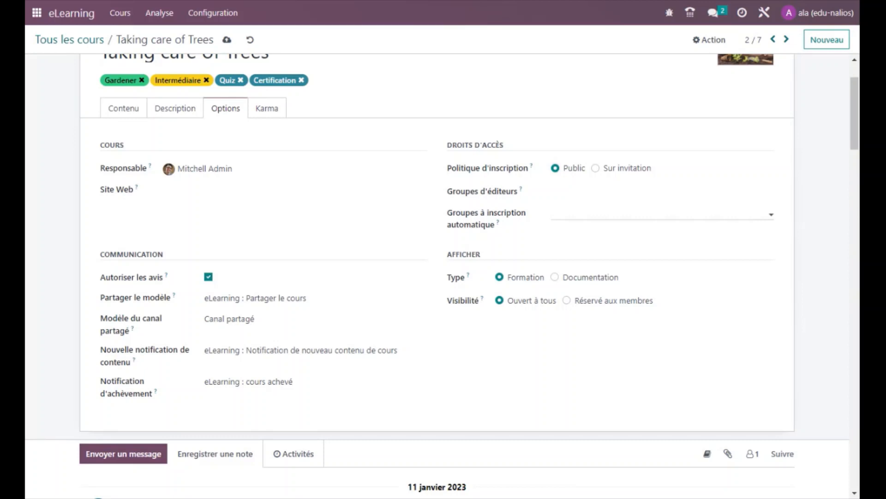
# Set the course's display type to Documentation and look at its featured content setting.
pyautogui.scroll(-1, 452, 198)
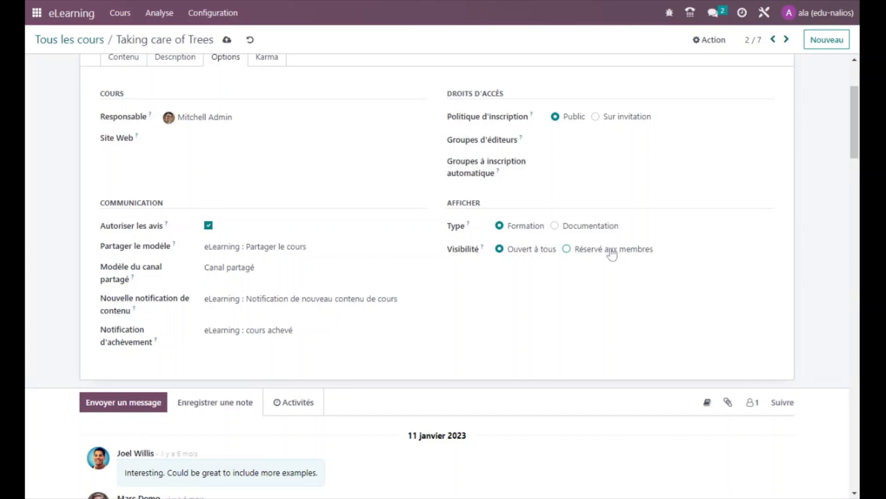
pyautogui.click(590, 226)
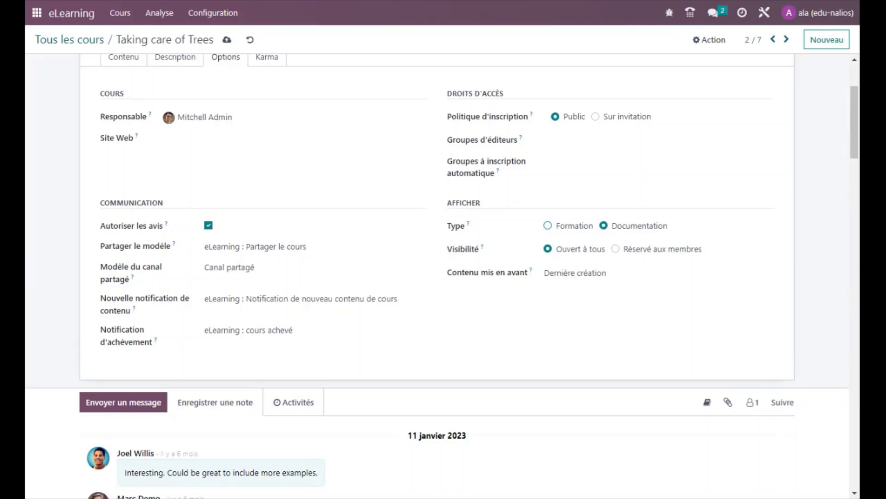
pyautogui.click(592, 278)
pyautogui.scroll(3, 811, 290)
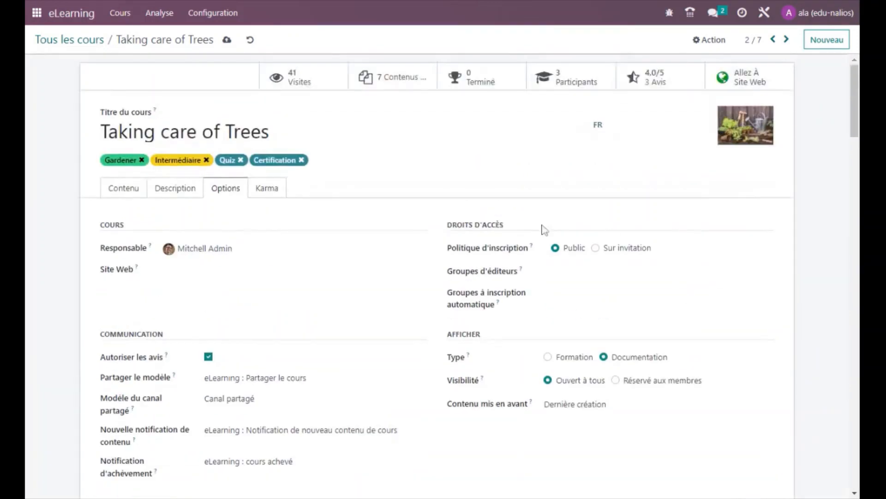
# Review the course's karma rewards and access rights, view its published contents, and return to the course.
pyautogui.click(272, 189)
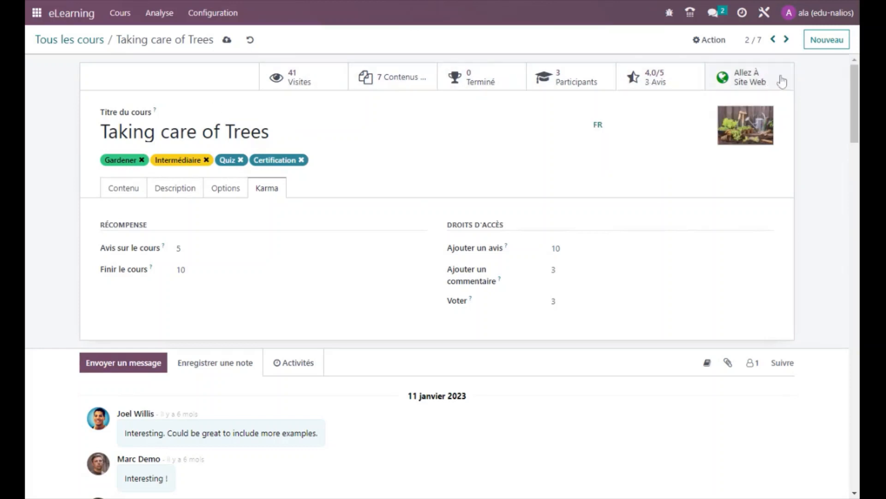
pyautogui.click(316, 77)
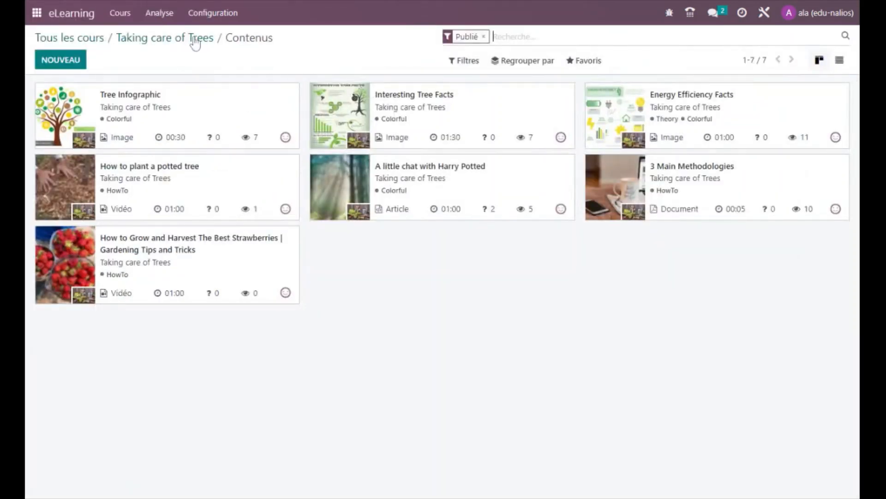
pyautogui.click(183, 39)
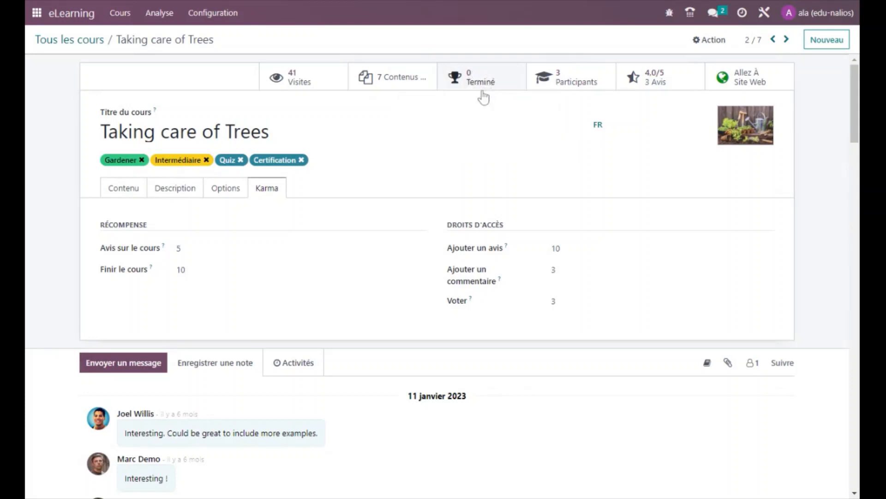
# Remove the Certification tag from the course, view the participants' reviews, and return to the course.
pyautogui.click(301, 160)
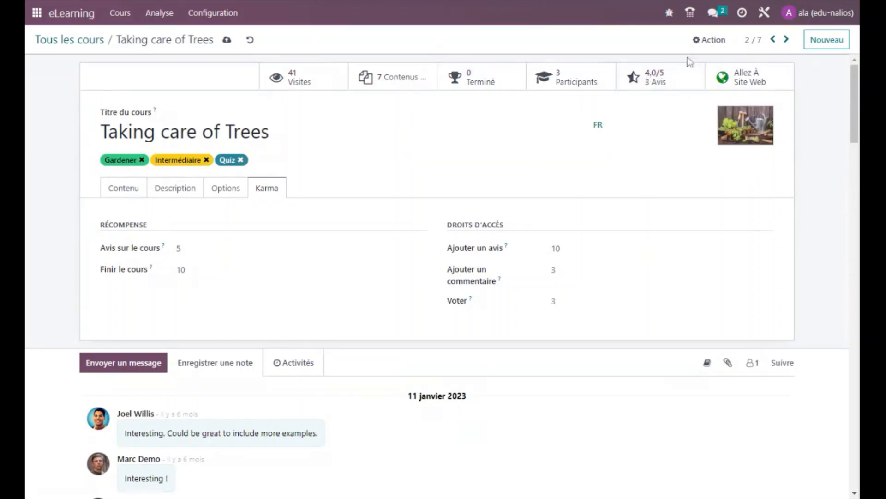
pyautogui.click(652, 84)
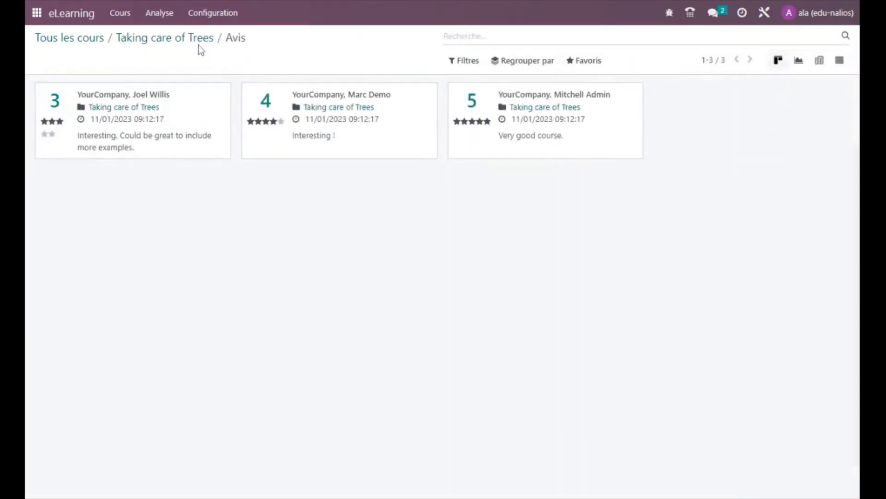
pyautogui.click(183, 40)
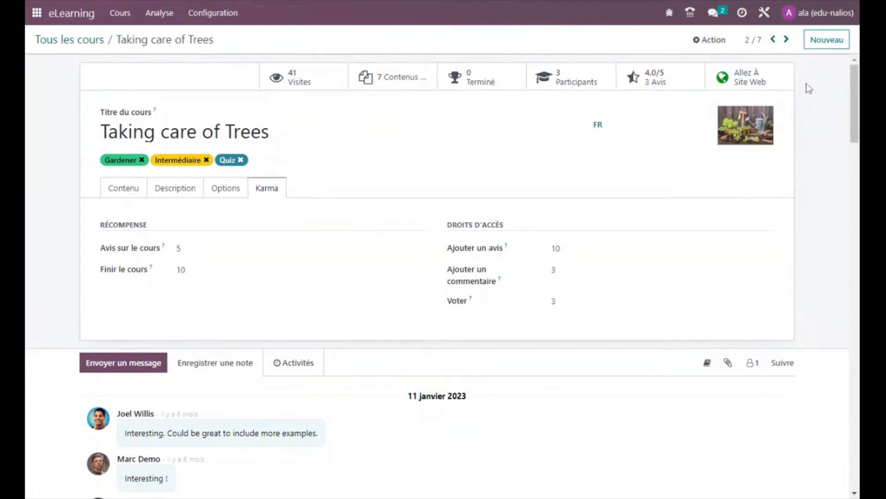
# View the course's website page and reopen the Taking care of Trees record from the course overview.
pyautogui.click(741, 76)
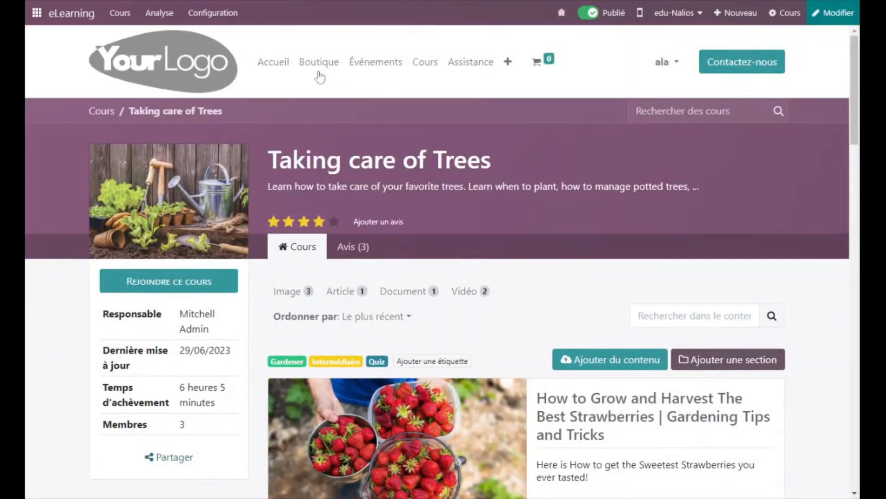
pyautogui.click(72, 18)
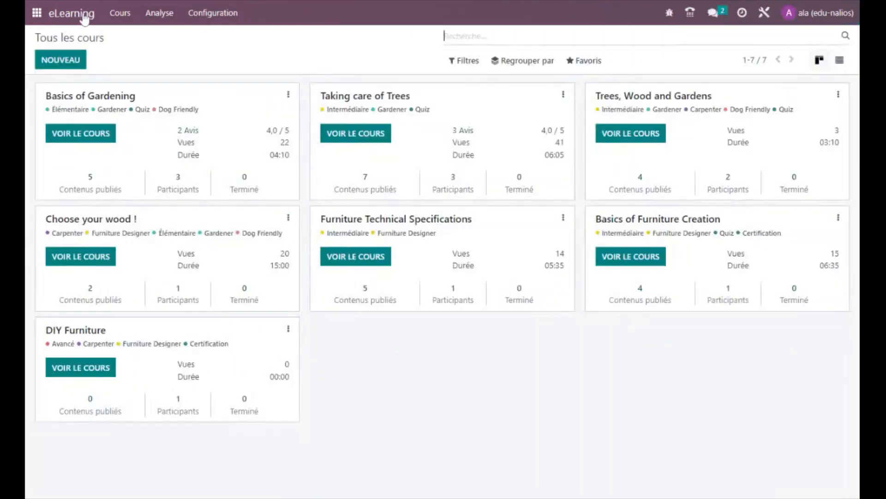
pyautogui.click(470, 110)
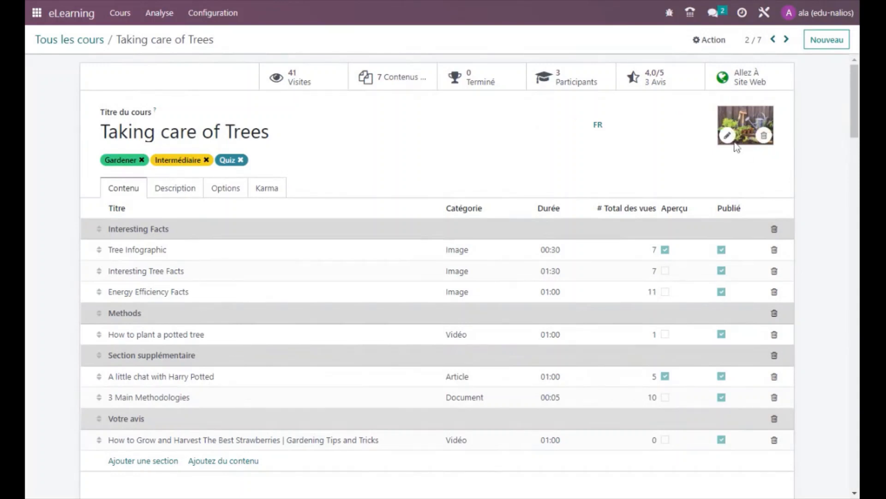
# Go to the course's website page, unpublish the course, and publish it again.
pyautogui.click(737, 78)
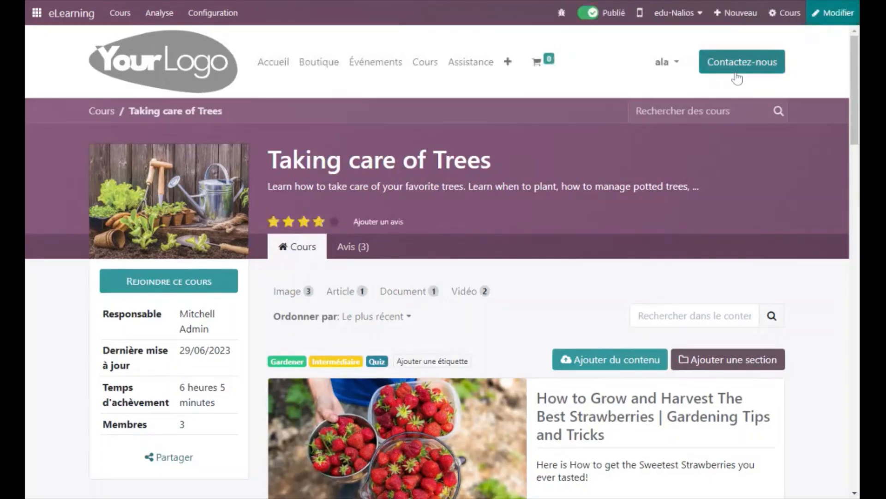
pyautogui.click(591, 14)
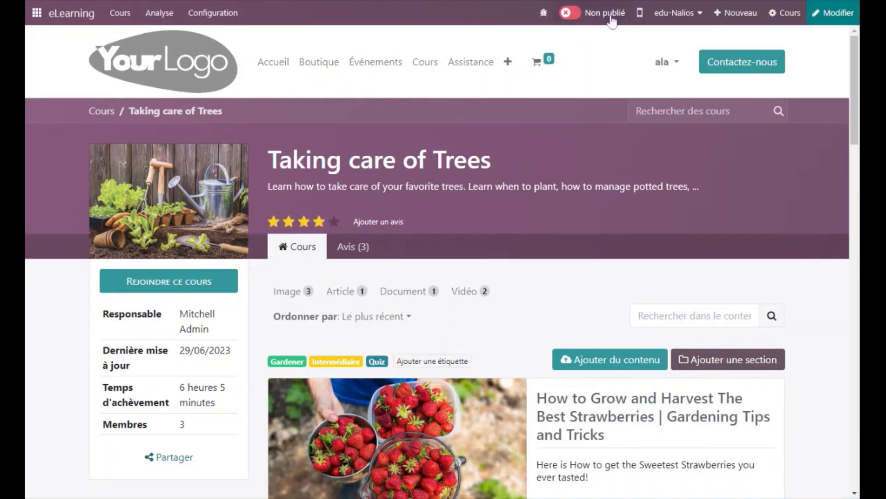
pyautogui.click(570, 14)
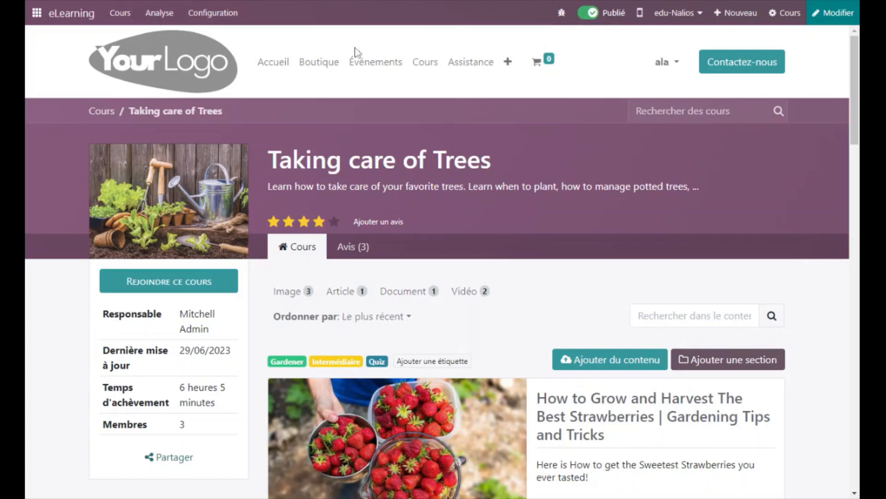
# Open the Taking care of Trees website page from the course overview and examine its featured content and sections.
pyautogui.click(120, 14)
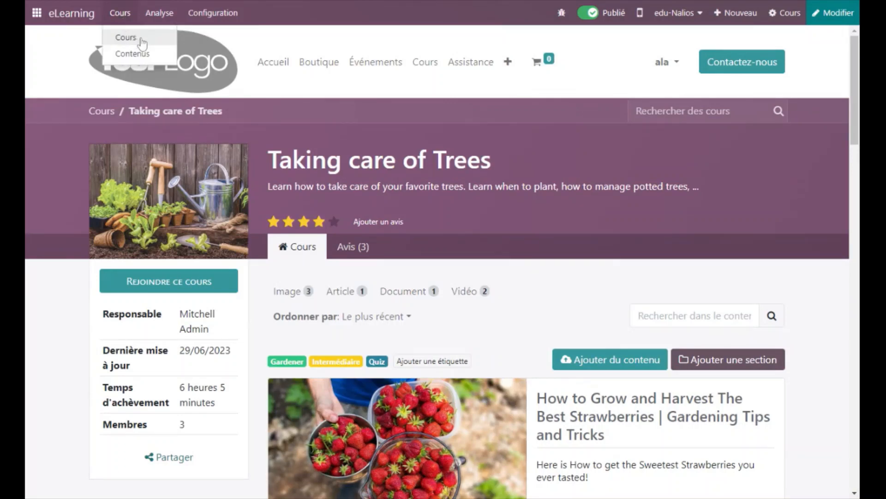
pyautogui.click(125, 37)
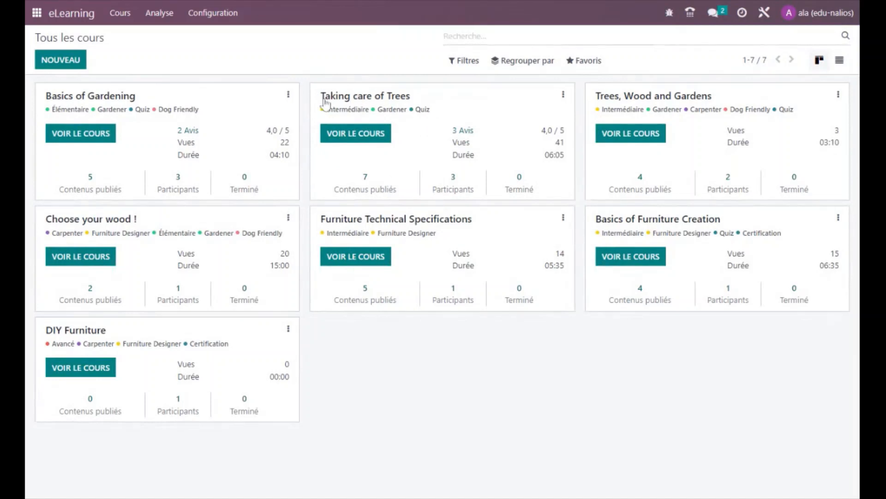
pyautogui.click(363, 142)
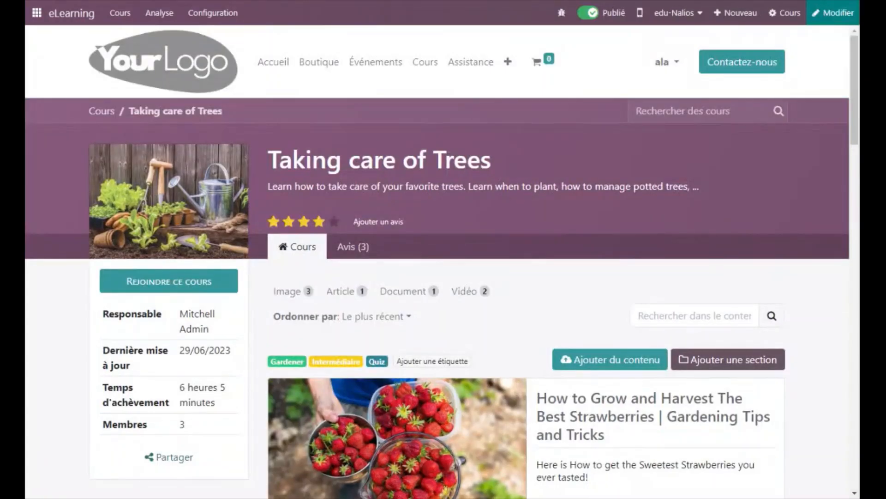
pyautogui.scroll(-6, 482, 206)
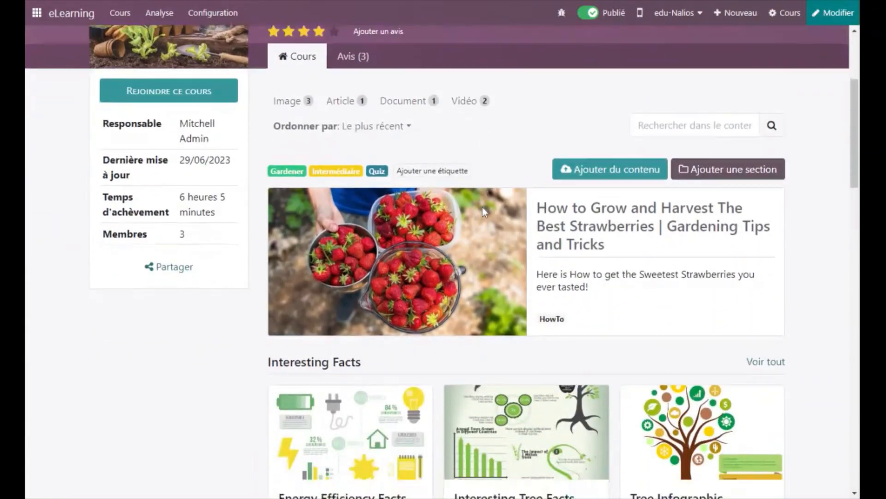
pyautogui.scroll(-9, 482, 206)
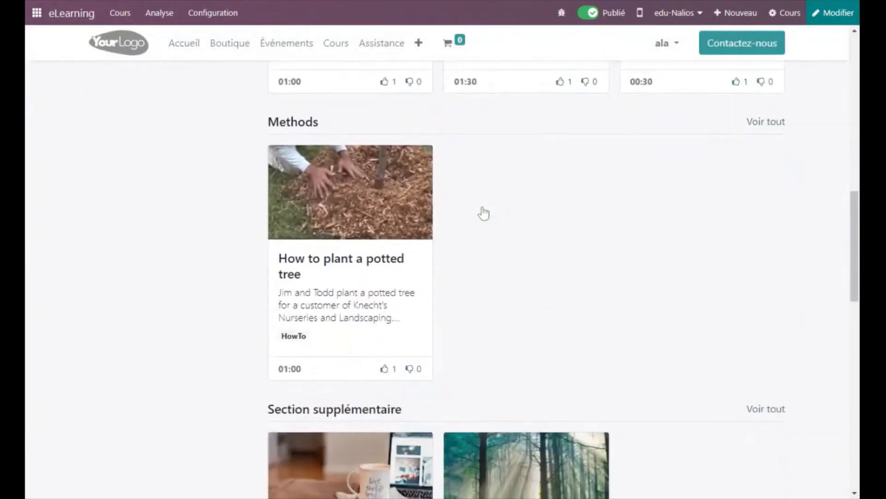
pyautogui.scroll(5, 483, 211)
pyautogui.scroll(8, 483, 213)
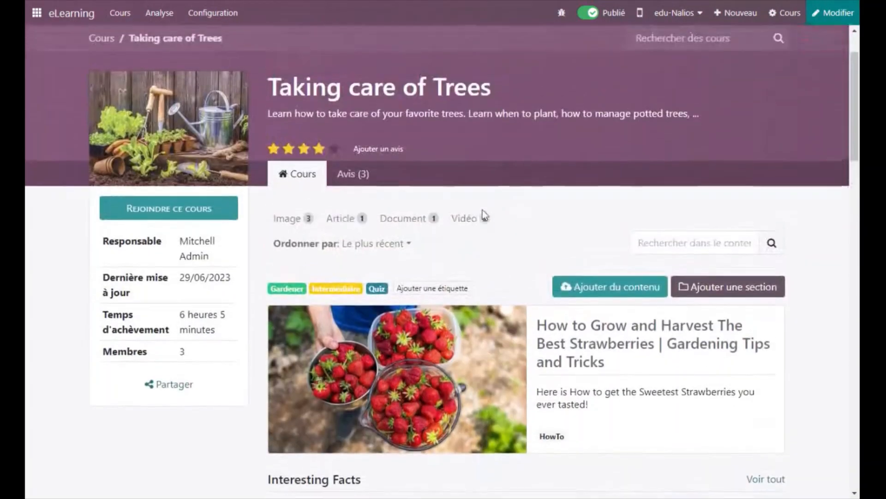